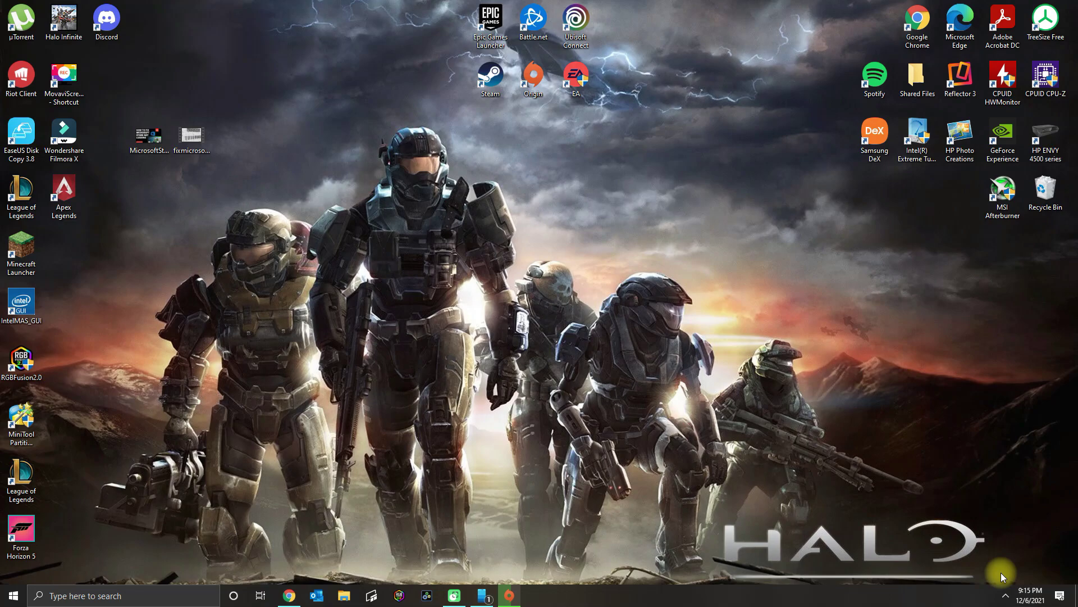
Step: Launch Device Manager from the Windows search for 'device'
{"action": "key", "text": "super"}
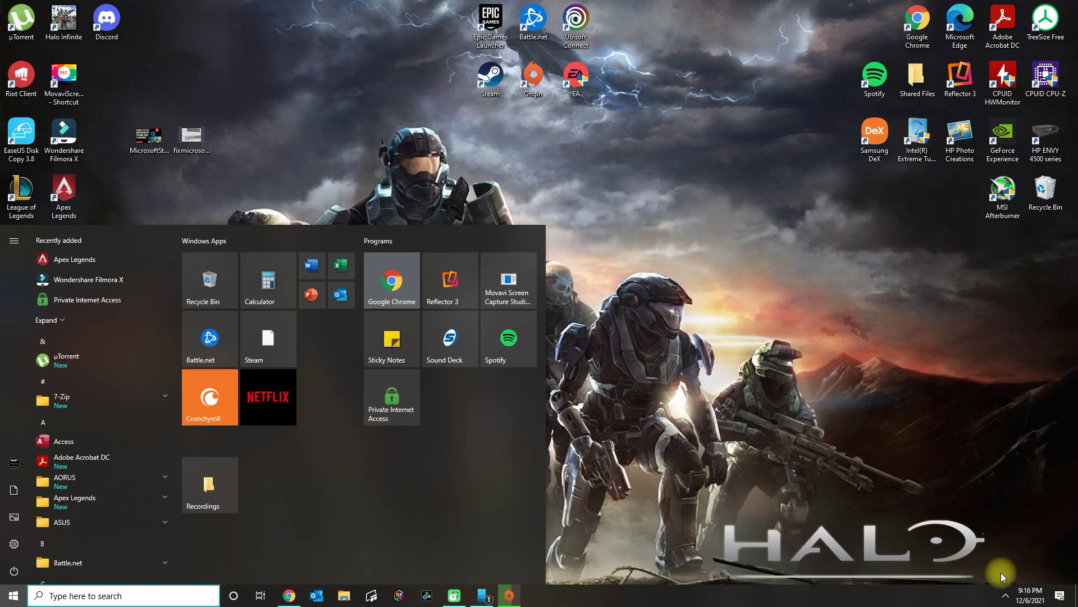
{"action": "type", "text": "device"}
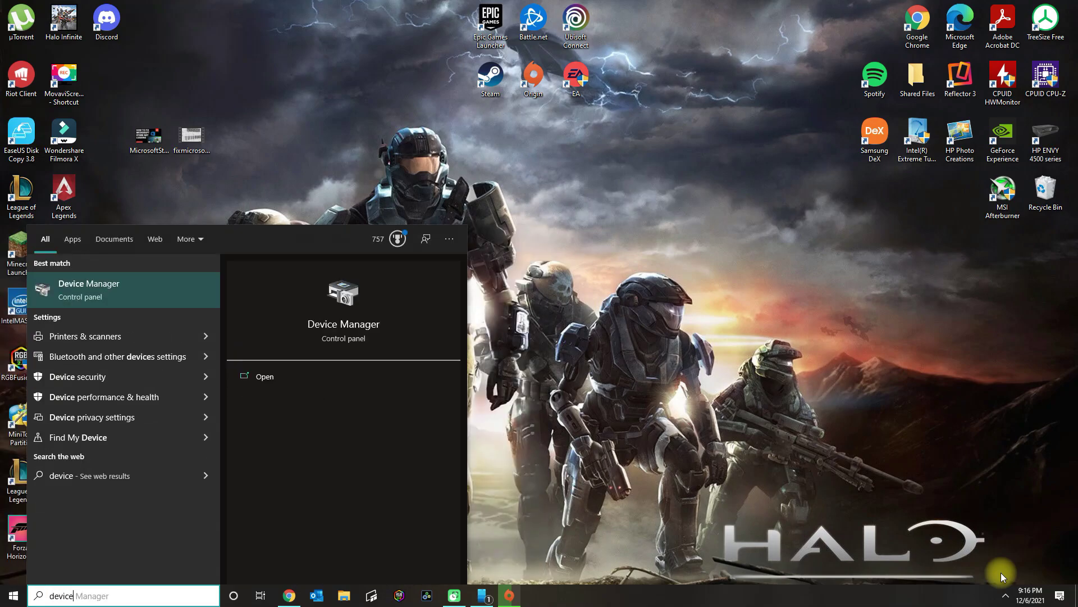
{"action": "key", "text": "Return"}
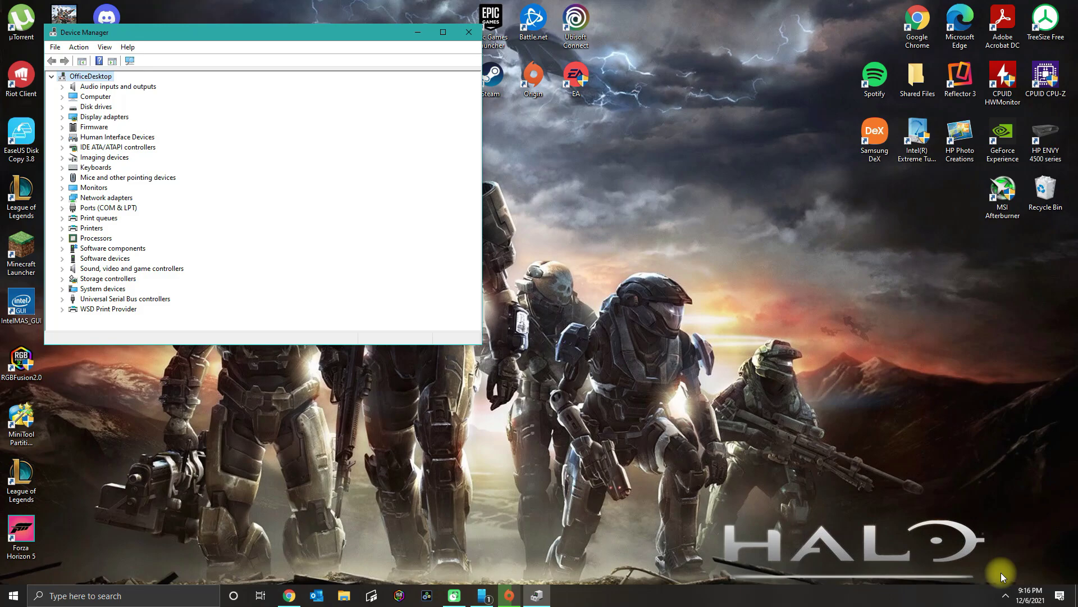
Step: Expand Mice and other pointing devices and select the HID-compliant mouse
{"action": "key", "text": "Down"}
{"action": "key", "text": "Down"}
{"action": "key", "text": "Down"}
{"action": "key", "text": "Down"}
{"action": "key", "text": "Down"}
{"action": "key", "text": "Down"}
{"action": "key", "text": "Down"}
{"action": "key", "text": "Down"}
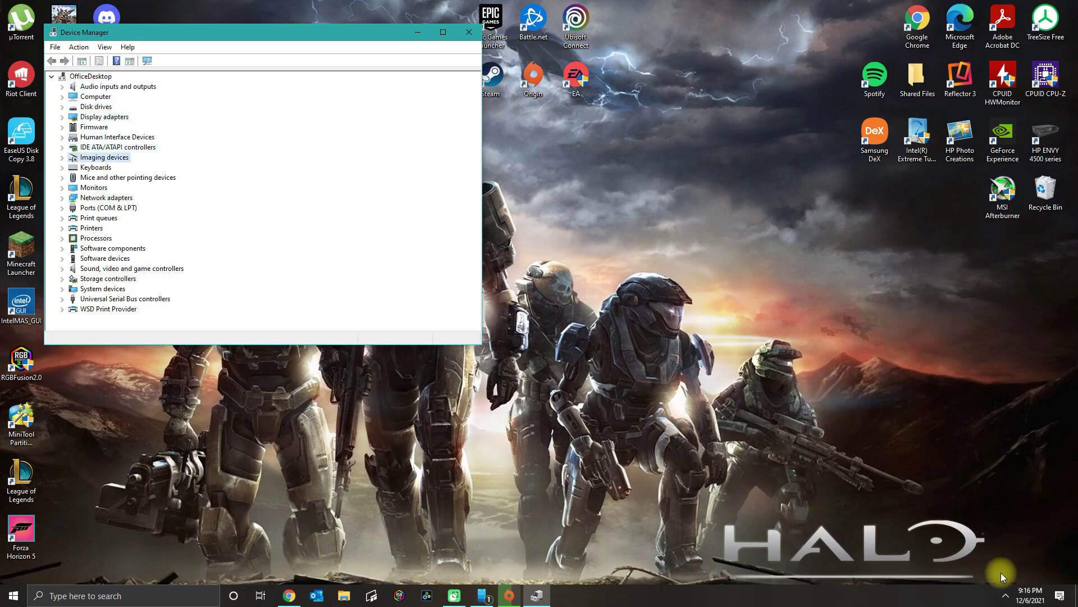
{"action": "key", "text": "Down"}
{"action": "key", "text": "Down"}
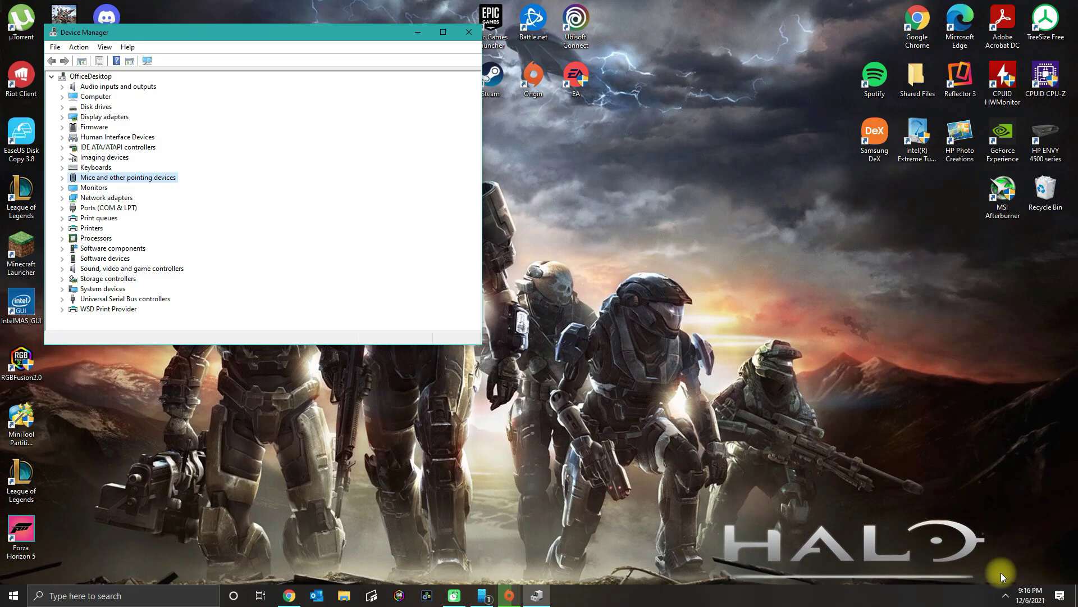
{"action": "key", "text": "Right"}
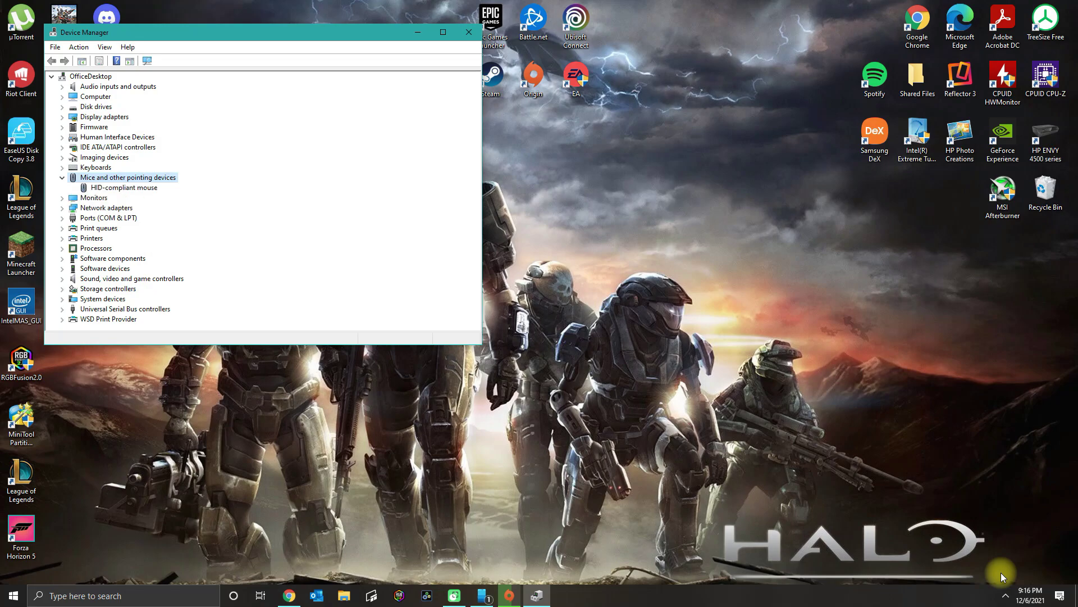
{"action": "key", "text": "Down"}
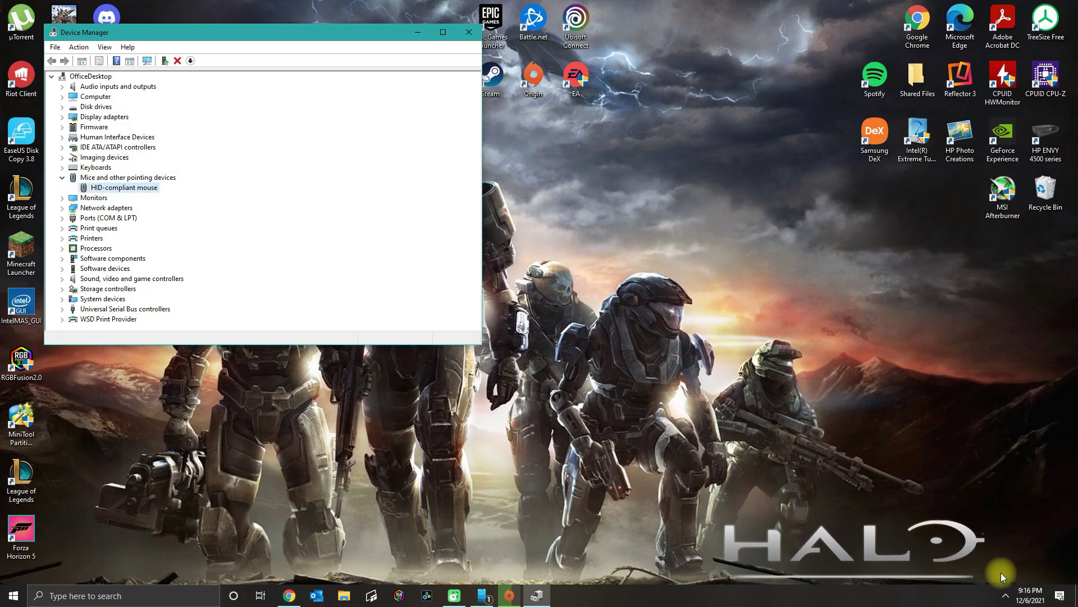
Step: Show the HID-compliant mouse's Properties on the Driver tab
{"action": "key", "text": "Return"}
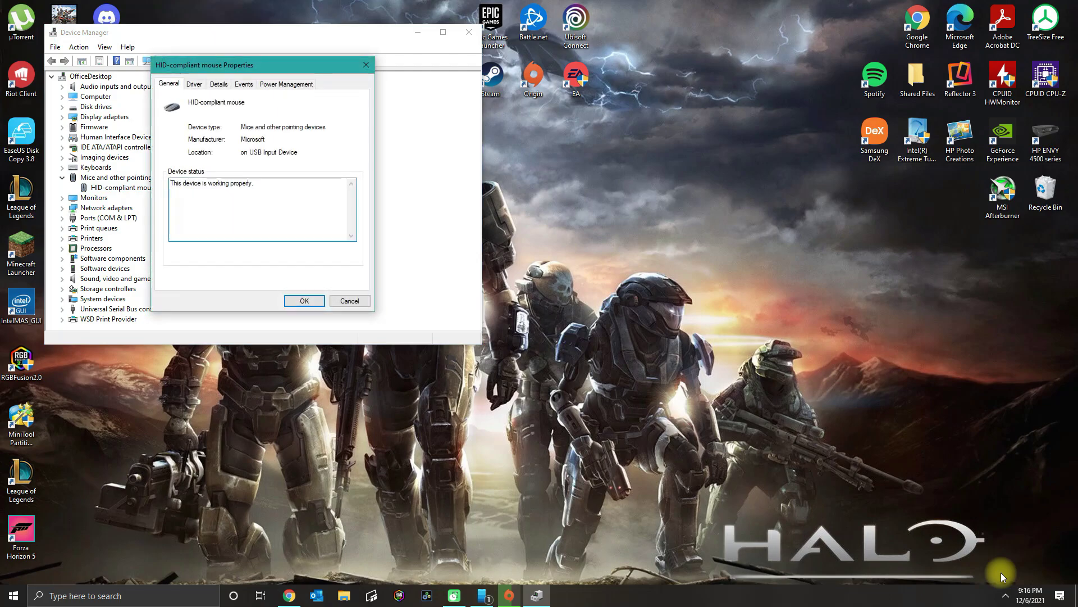
{"action": "key", "text": "Tab"}
{"action": "key", "text": "Tab"}
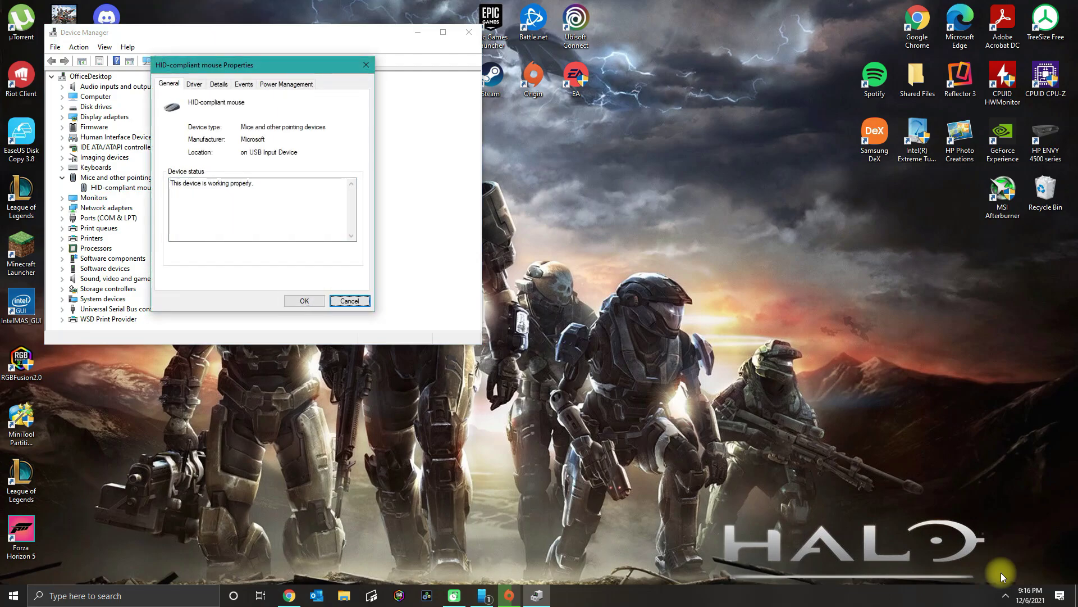
{"action": "key", "text": "Tab"}
{"action": "key", "text": "Right"}
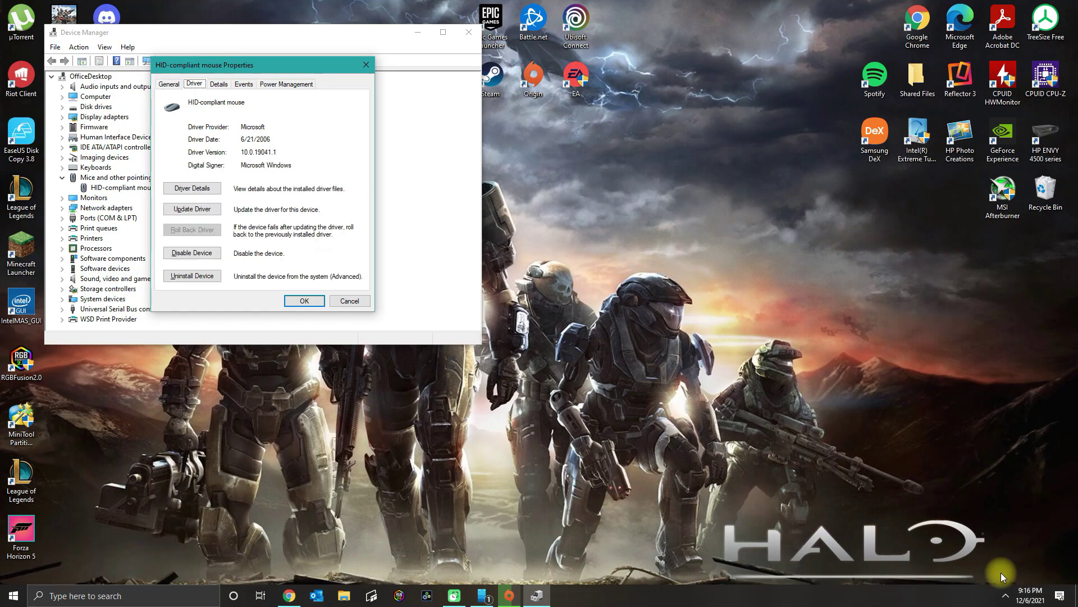
Step: Start Uninstall Device for the HID-compliant mouse, bringing up the confirmation warning
{"action": "key", "text": "Tab"}
{"action": "key", "text": "Tab"}
{"action": "key", "text": "Tab"}
{"action": "key", "text": "Tab"}
{"action": "key", "text": "Return"}
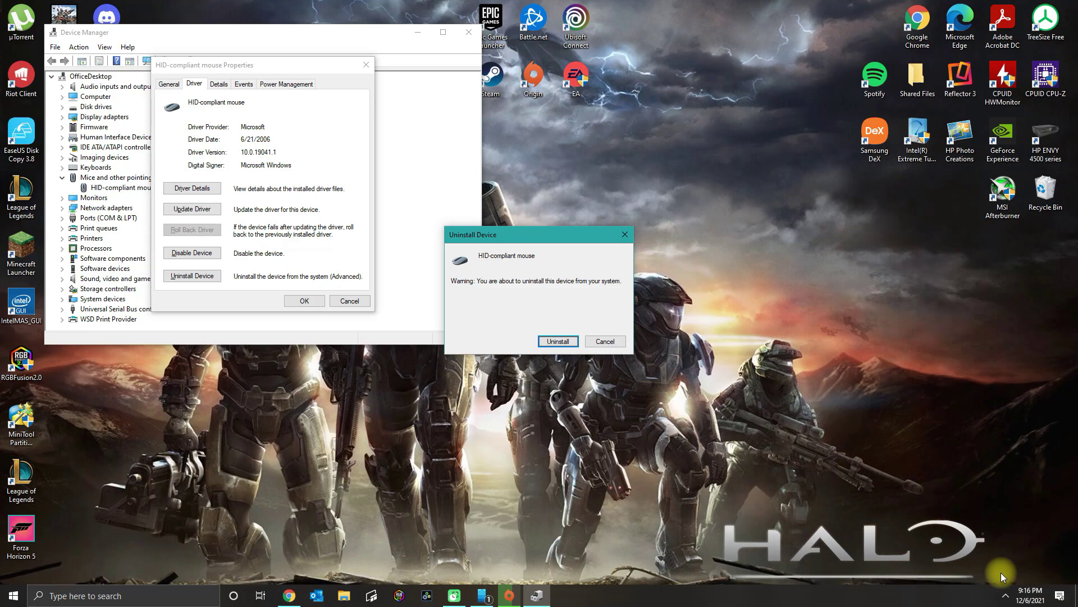
Step: Confirm uninstalling the HID-compliant mouse and review the refreshed device list
{"action": "key", "text": "Return"}
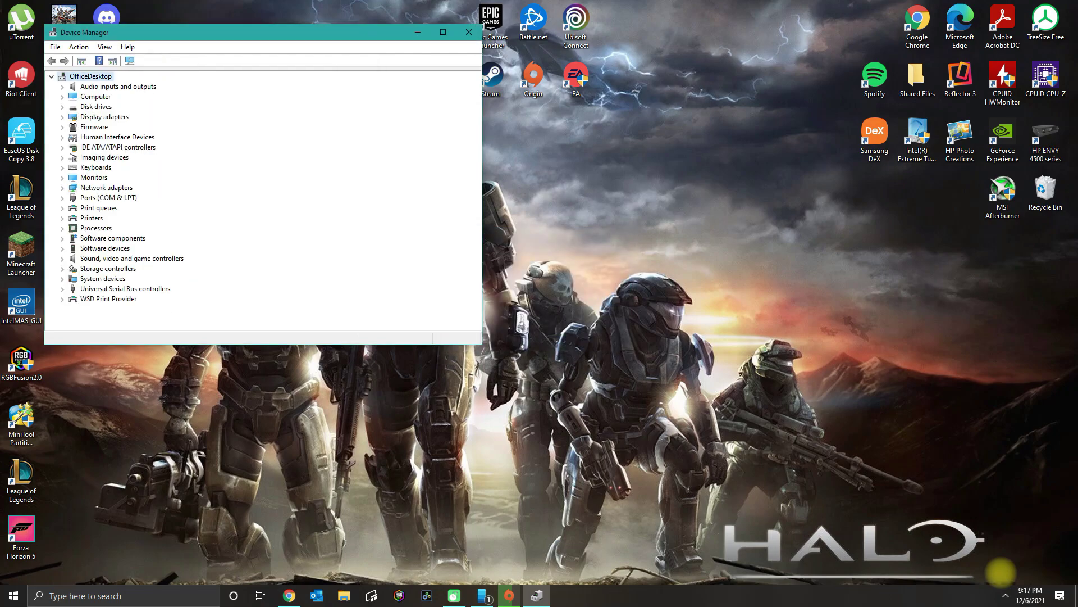
{"action": "key", "text": "Down"}
{"action": "key", "text": "Down"}
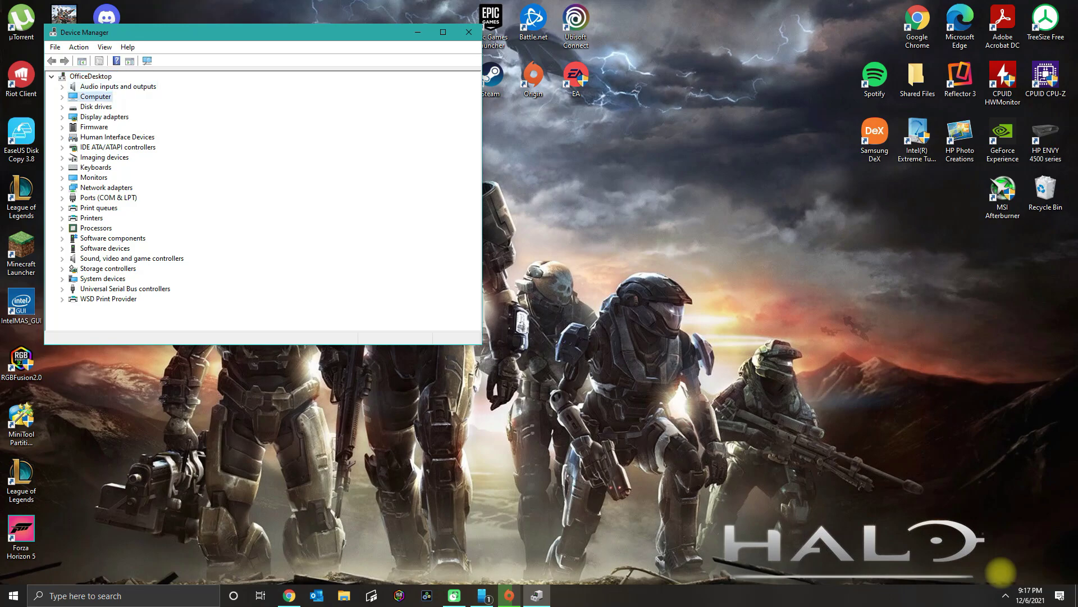
{"action": "key", "text": "Down"}
{"action": "key", "text": "Down"}
{"action": "key", "text": "Down"}
{"action": "key", "text": "Down"}
{"action": "key", "text": "Down"}
{"action": "key", "text": "Down"}
{"action": "key", "text": "Down"}
{"action": "key", "text": "Down"}
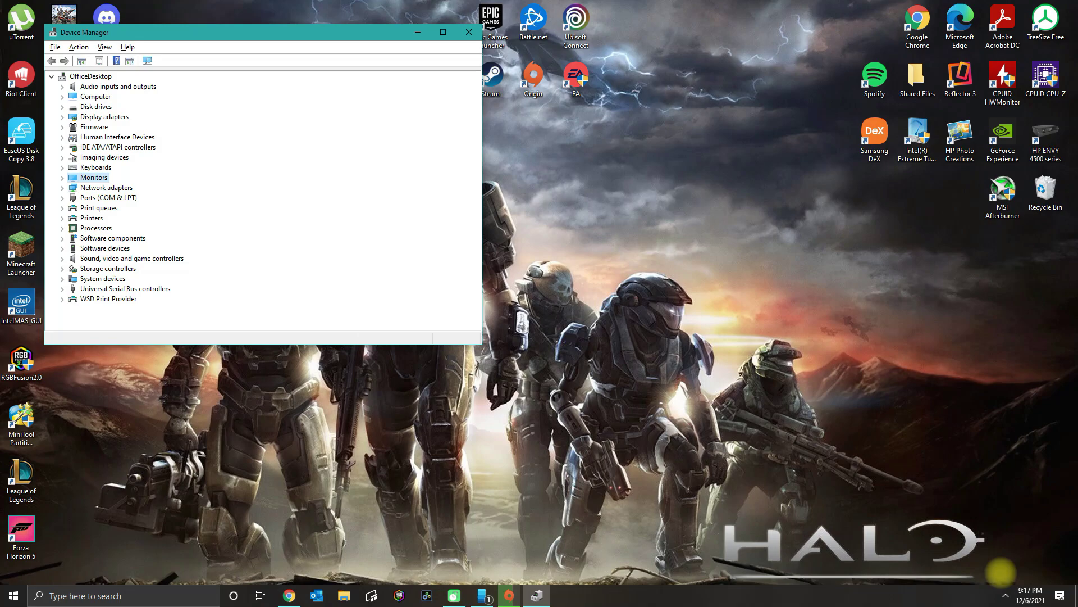
Step: Switch to the Chrome window with Alt+Tab
{"action": "key", "text": "alt+Tab"}
{"action": "key", "text": "Tab"}
{"action": "key", "text": "Tab"}
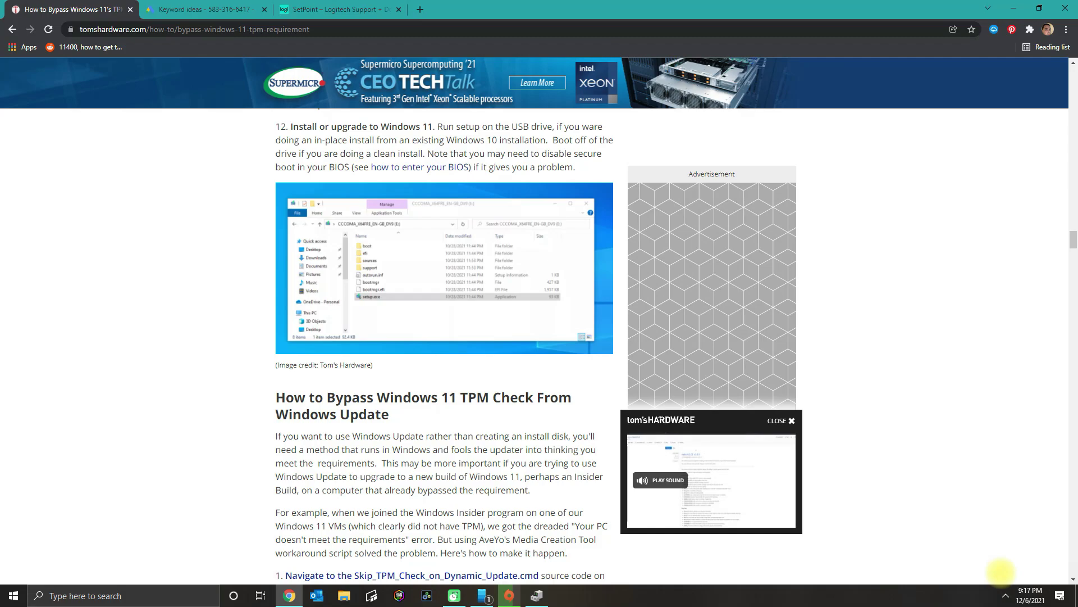
Step: Launch a new Chrome window and search Google for 'setpoint logitech'
{"action": "key", "text": "super"}
{"action": "type", "text": "chro"}
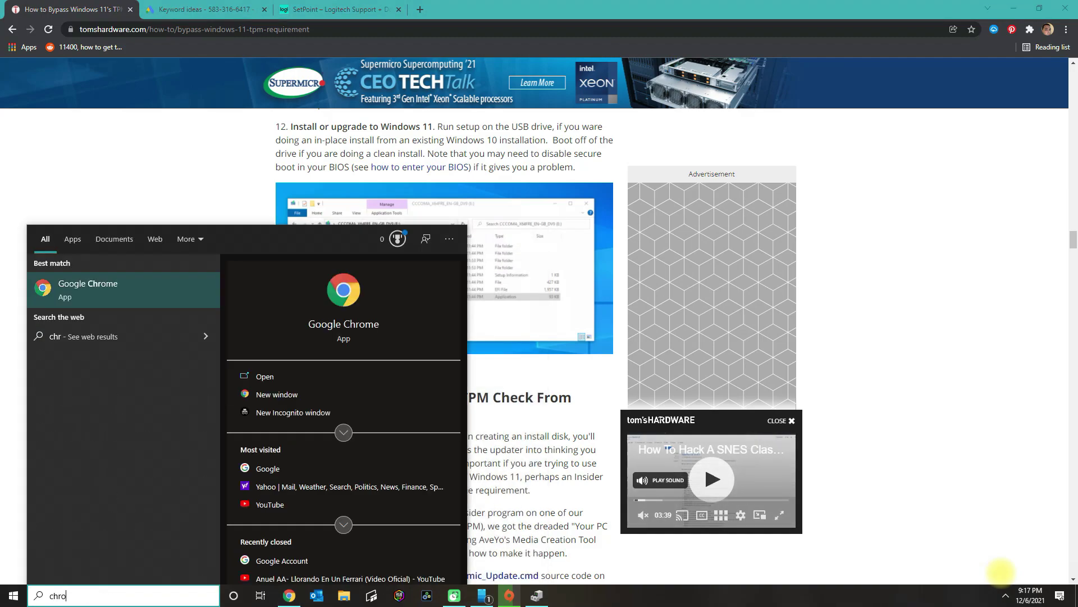
{"action": "type", "text": "me"}
{"action": "key", "text": "Return"}
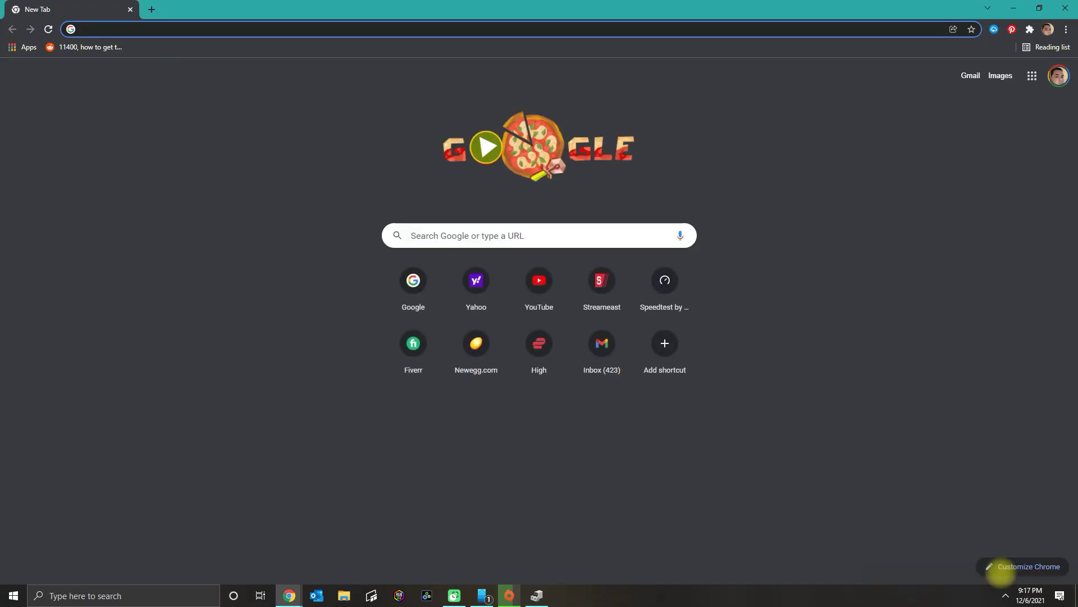
{"action": "type", "text": "s"}
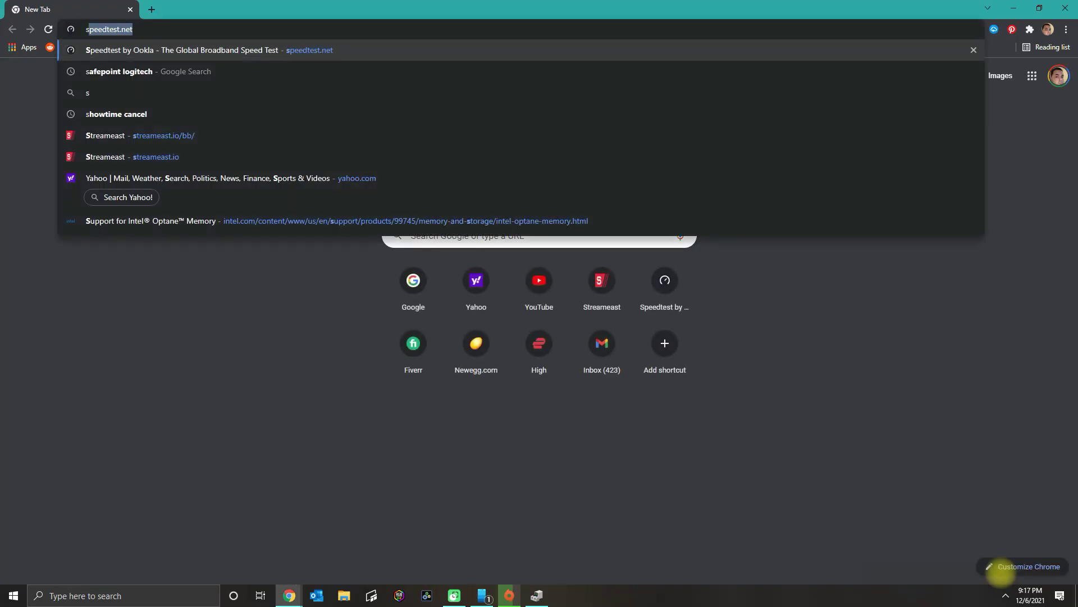
{"action": "type", "text": "etpoint"}
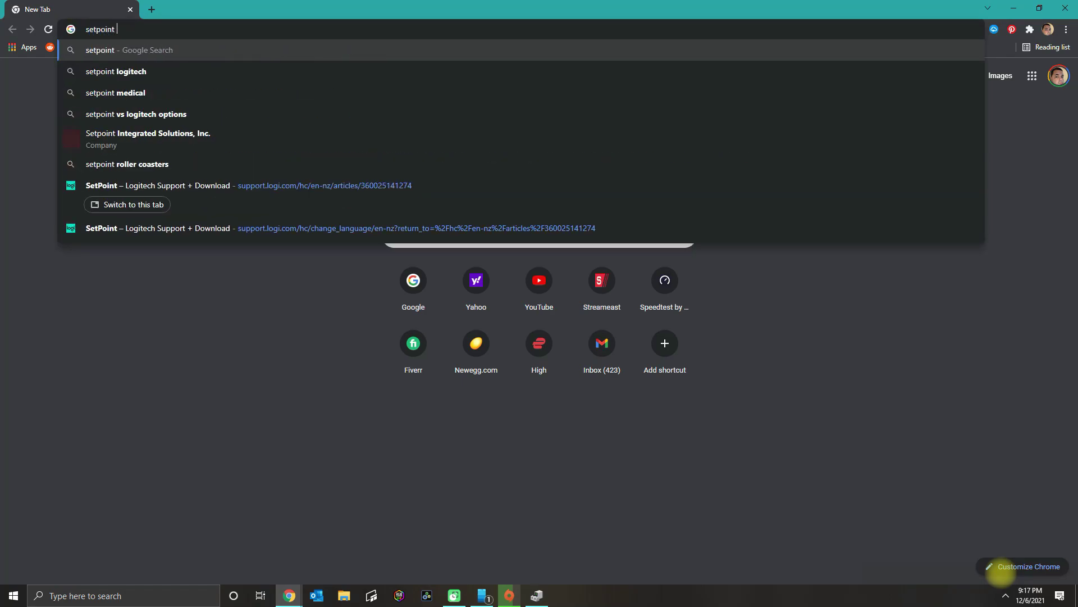
{"action": "type", "text": " logi"}
{"action": "key", "text": "Return"}
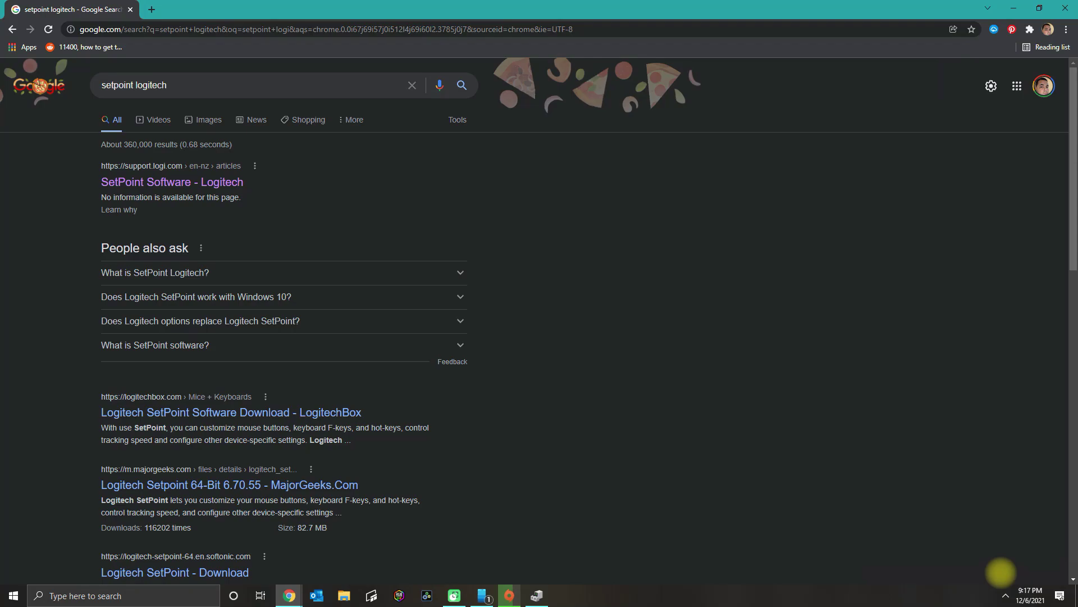
Step: Open the 'SetPoint Software - Logitech' search result
{"action": "key", "text": "Tab"}
{"action": "key", "text": "Tab"}
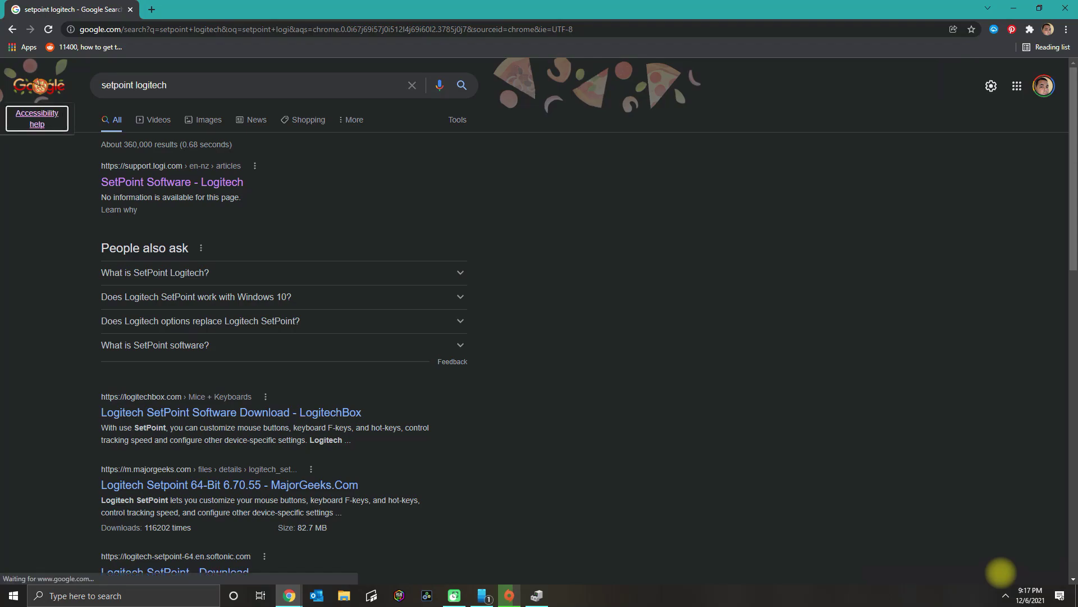
{"action": "key", "text": "Tab"}
{"action": "key", "text": "Tab"}
{"action": "key", "text": "Tab"}
{"action": "key", "text": "Tab"}
{"action": "key", "text": "Tab"}
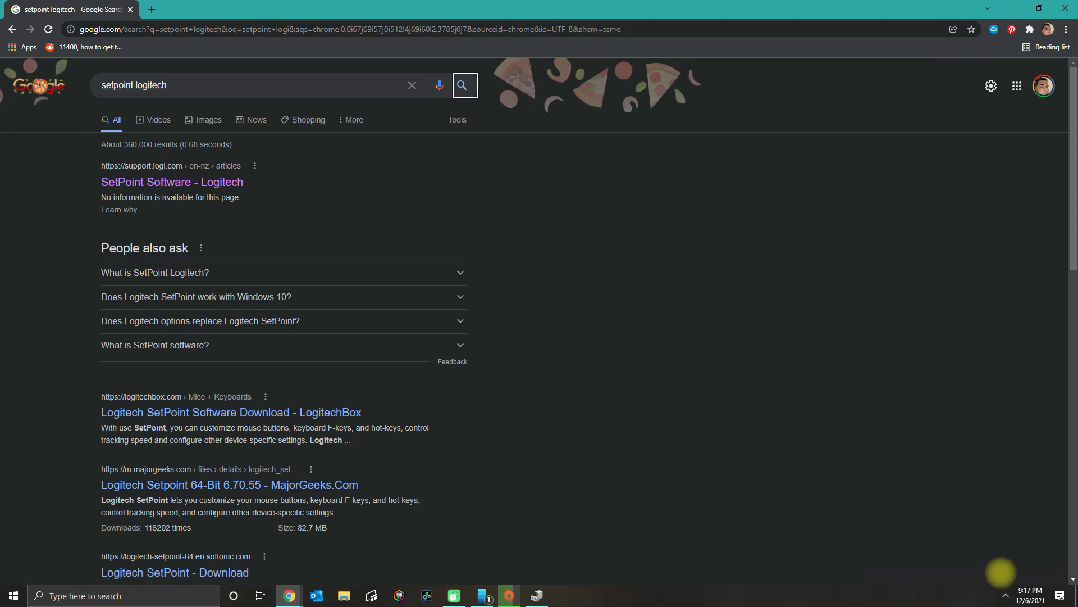
{"action": "key", "text": "Tab"}
{"action": "key", "text": "Tab"}
{"action": "key", "text": "Tab"}
{"action": "key", "text": "Tab"}
{"action": "key", "text": "Tab"}
{"action": "key", "text": "Tab"}
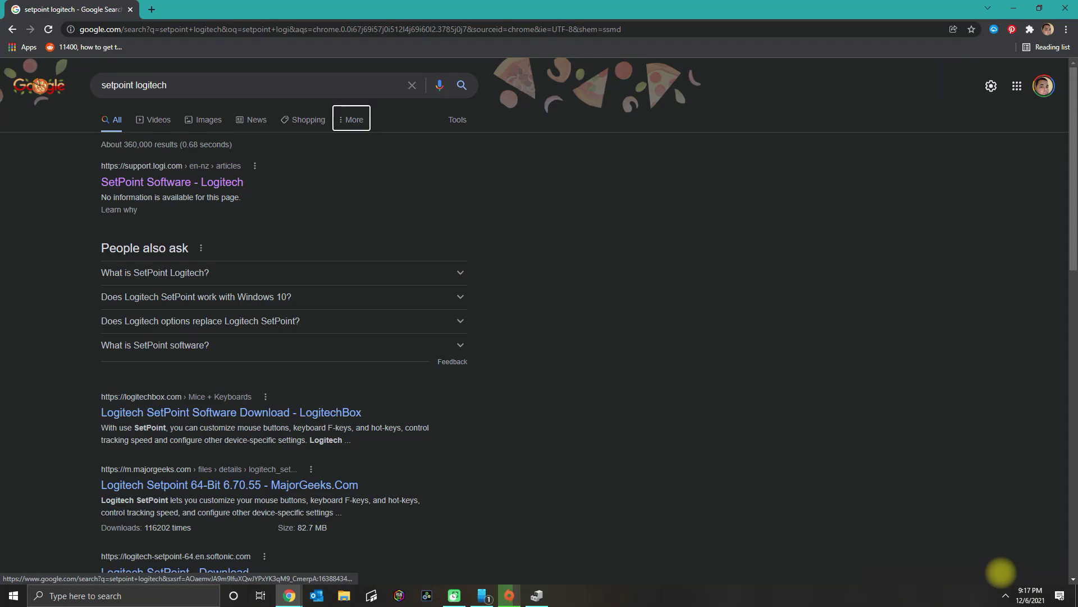
{"action": "key", "text": "Tab"}
{"action": "key", "text": "Tab"}
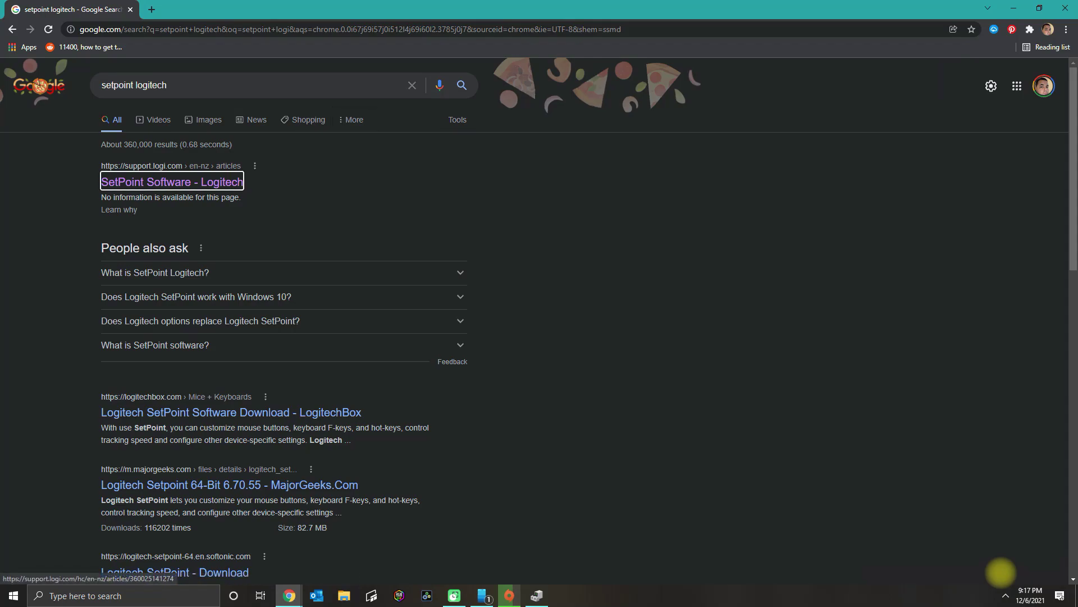
{"action": "key", "text": "Return"}
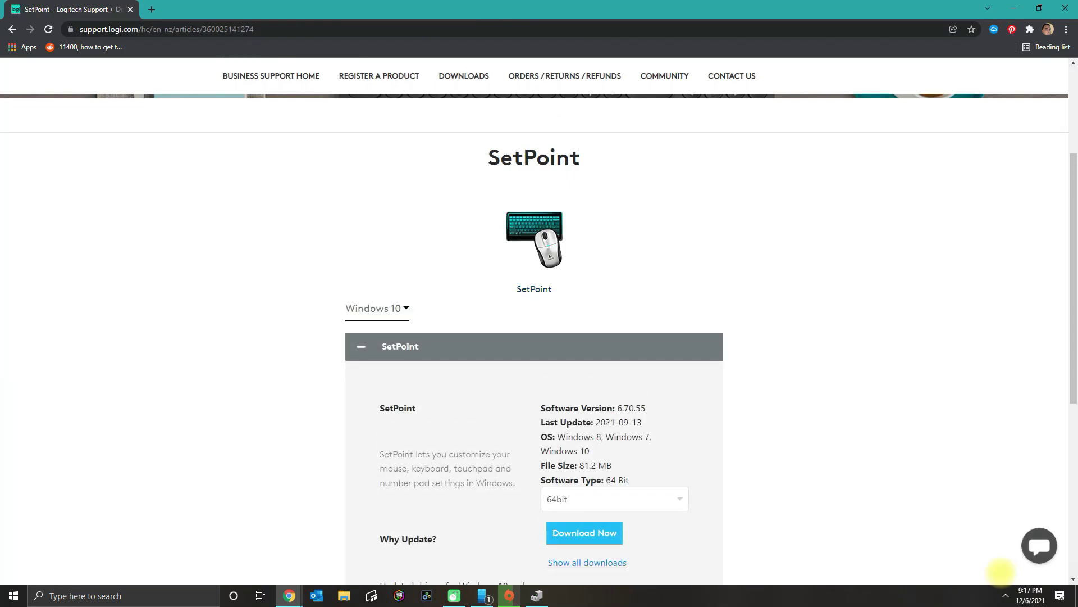
Step: Download the 64-bit SetPoint6.70.55_64.exe installer from Logitech's support page
{"action": "key", "text": "Tab"}
{"action": "key", "text": "Tab"}
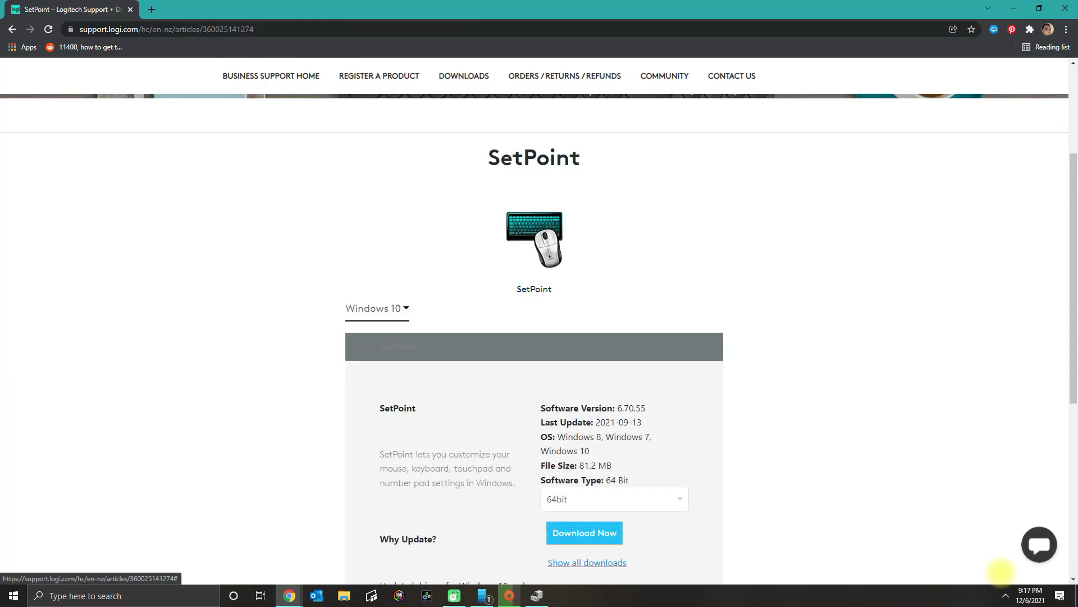
{"action": "key", "text": "Tab"}
{"action": "key", "text": "Tab"}
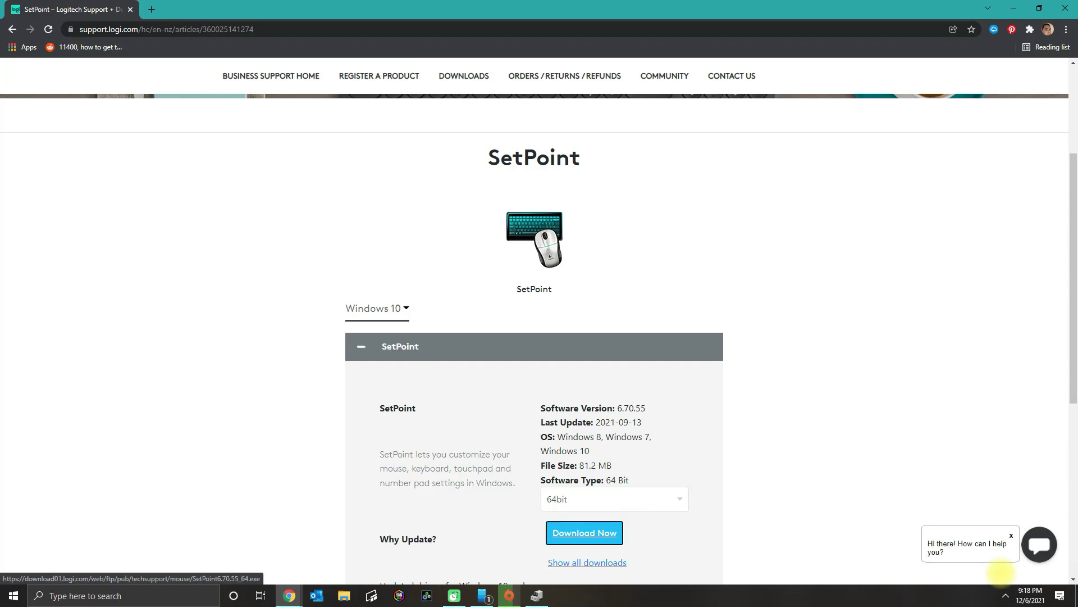
{"action": "key", "text": "Return"}
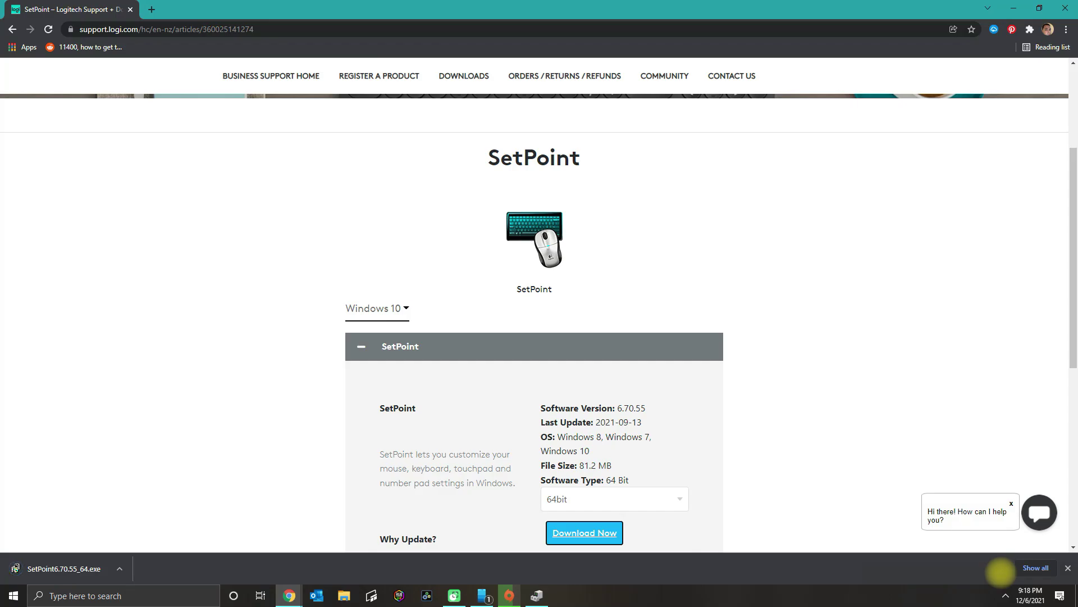
{"action": "key", "text": "super"}
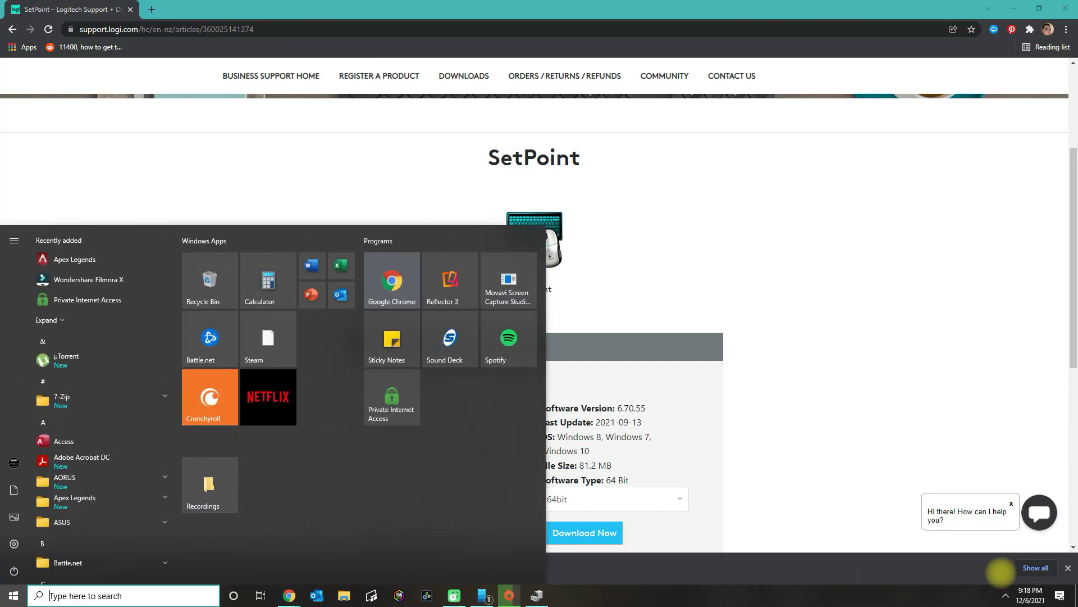
{"action": "type", "text": "download"}
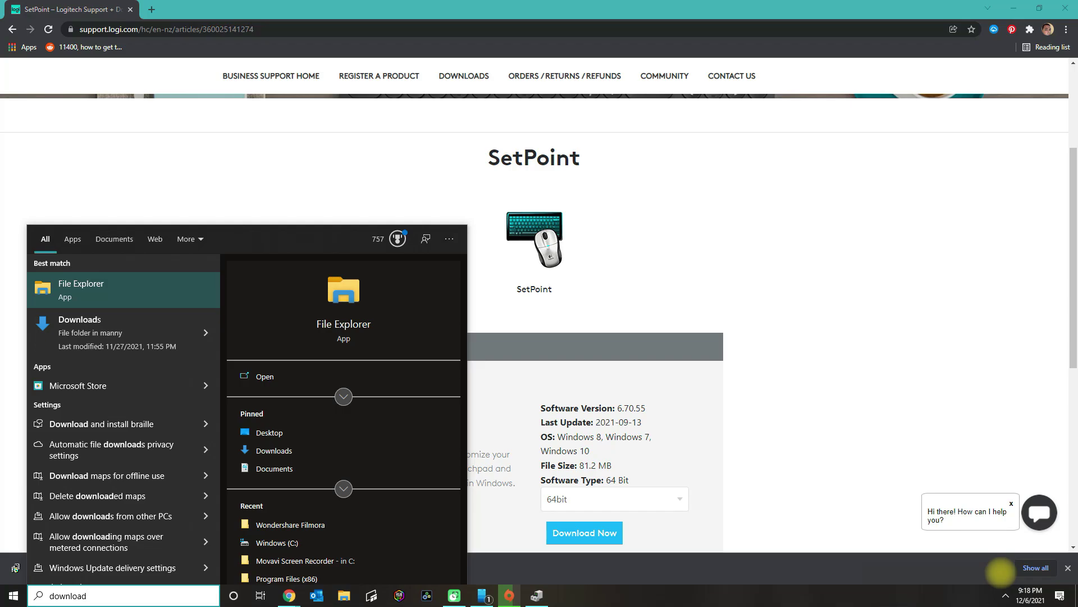
Step: Launch File Explorer from the Start search for 'download'
{"action": "key", "text": "Return"}
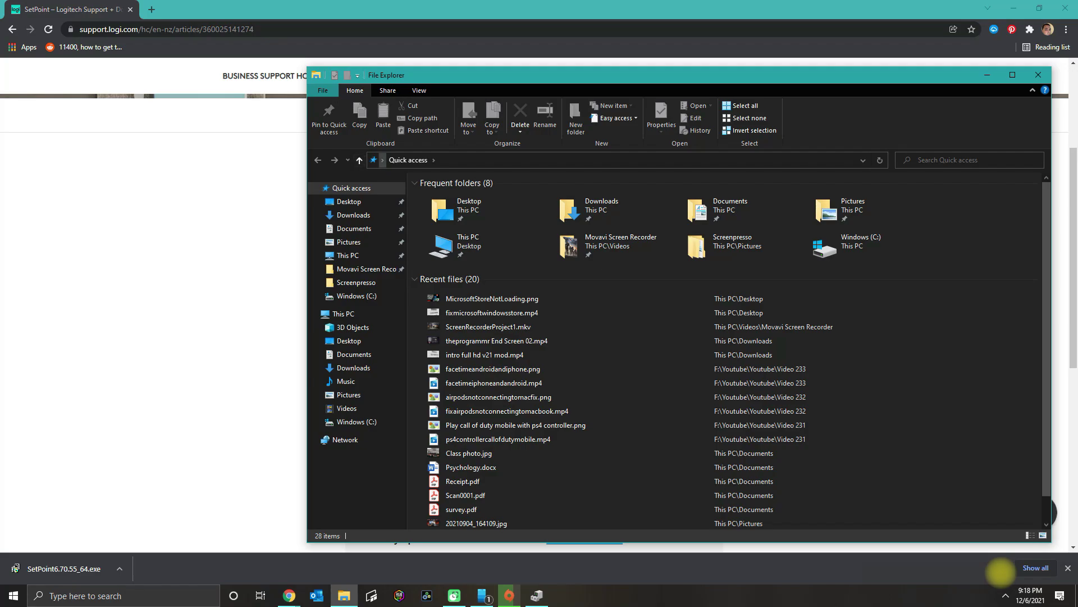
Step: Go to Downloads and launch the SetPoint6.70.55_64.exe installer
{"action": "key", "text": "Tab"}
{"action": "key", "text": "Tab"}
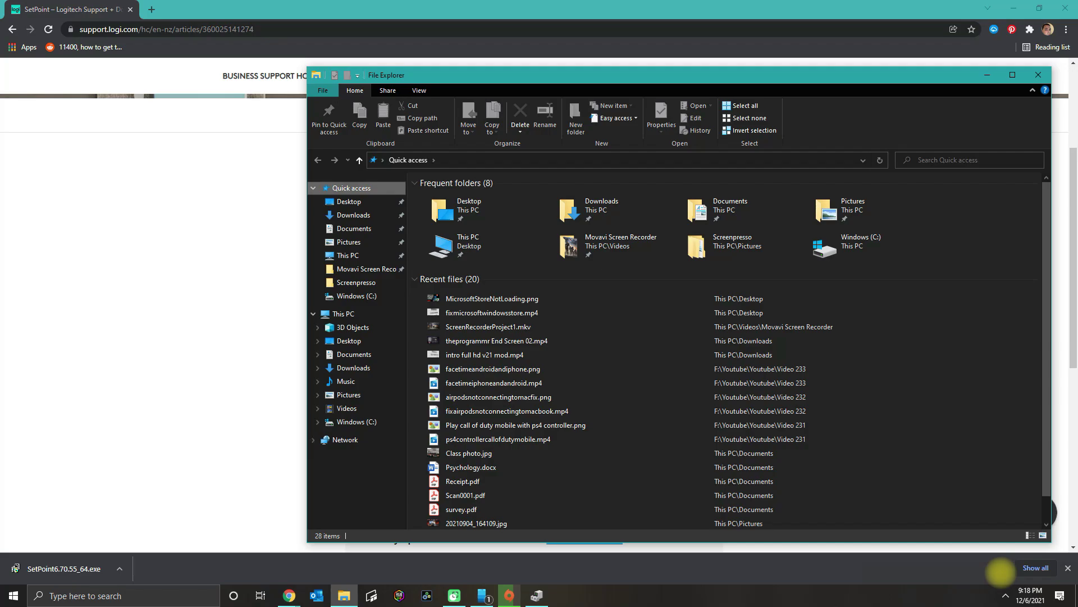
{"action": "key", "text": "Down"}
{"action": "key", "text": "Down"}
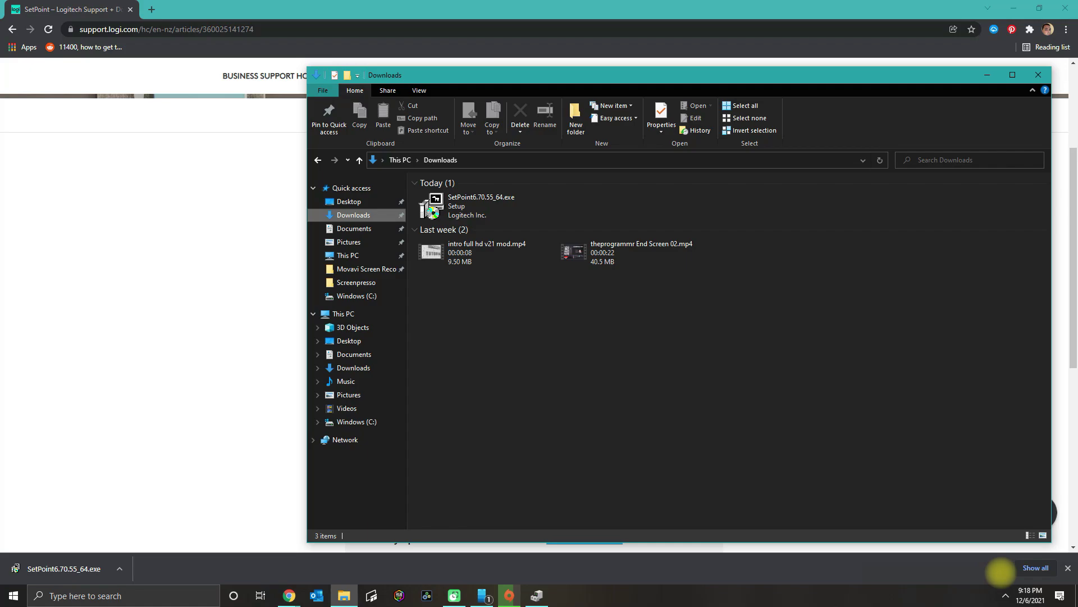
{"action": "key", "text": "Tab"}
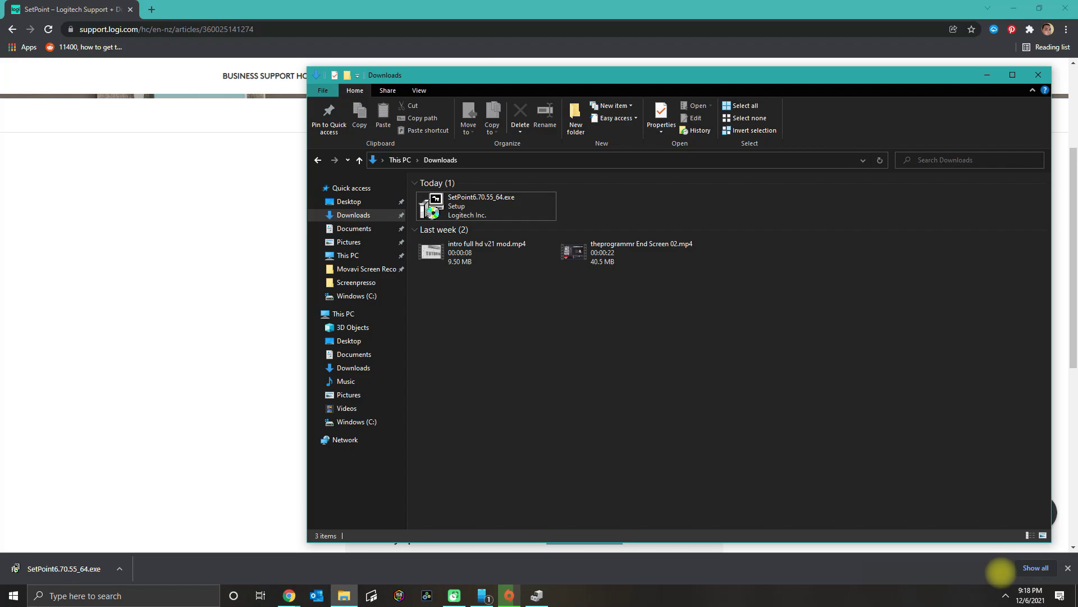
{"action": "left_click", "coordinate": [432, 211]}
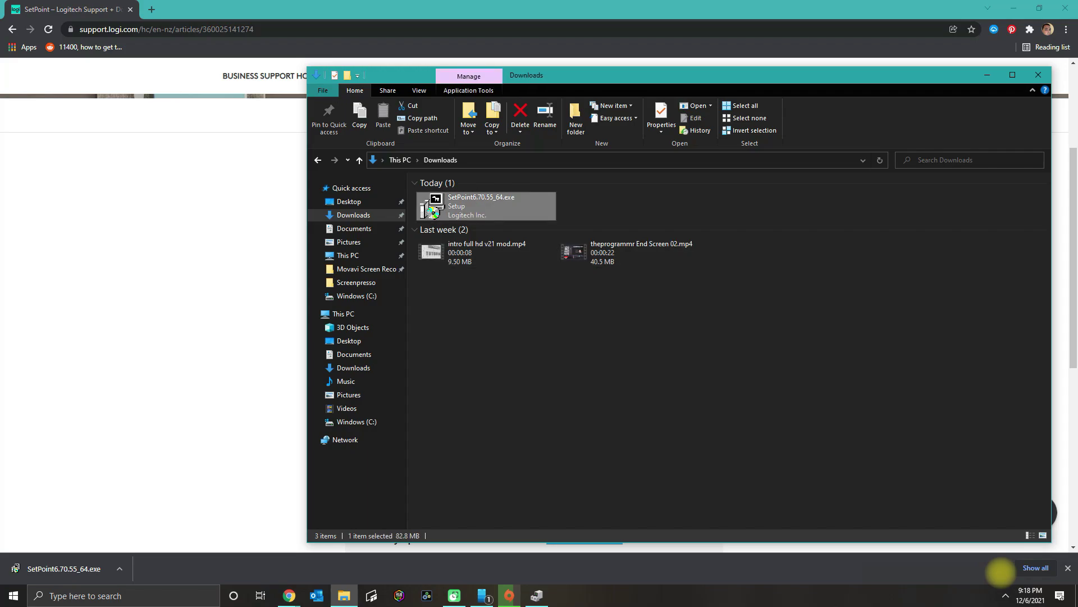
{"action": "left_click_drag", "start_coordinate": [433, 211], "coordinate": [433, 240]}
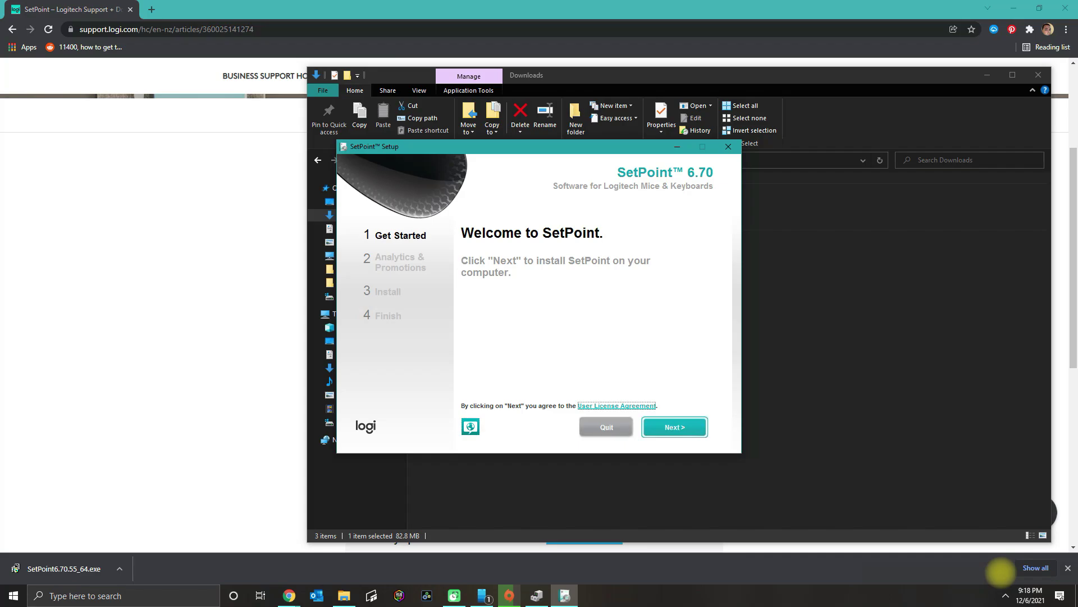
Step: Run SetPoint Setup past Welcome, choosing 'No, thanks' for analytics and promotions
{"action": "key", "text": "Return"}
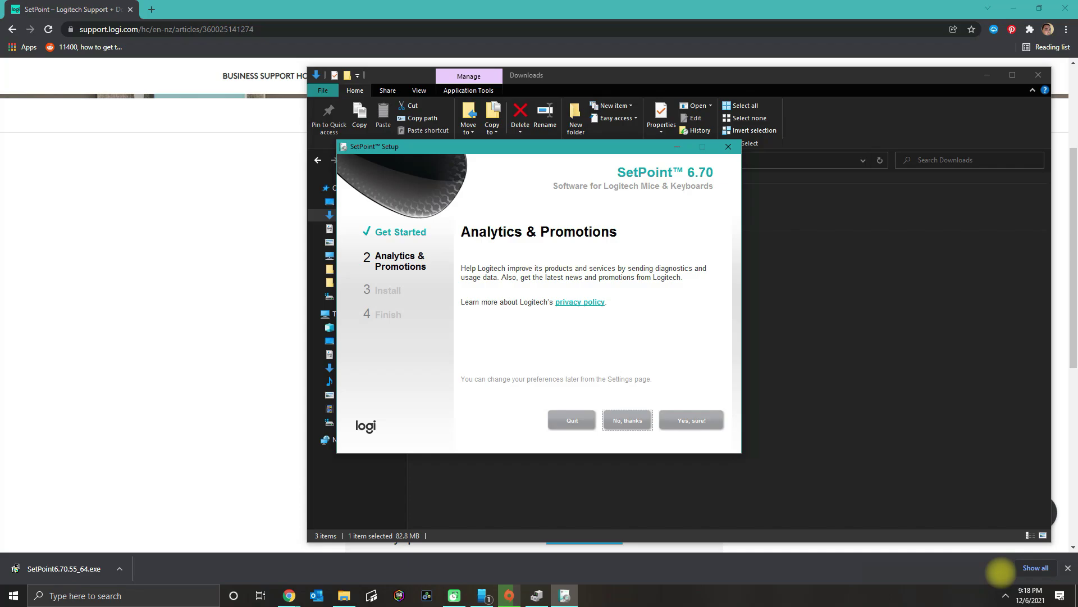
{"action": "key", "text": "Return"}
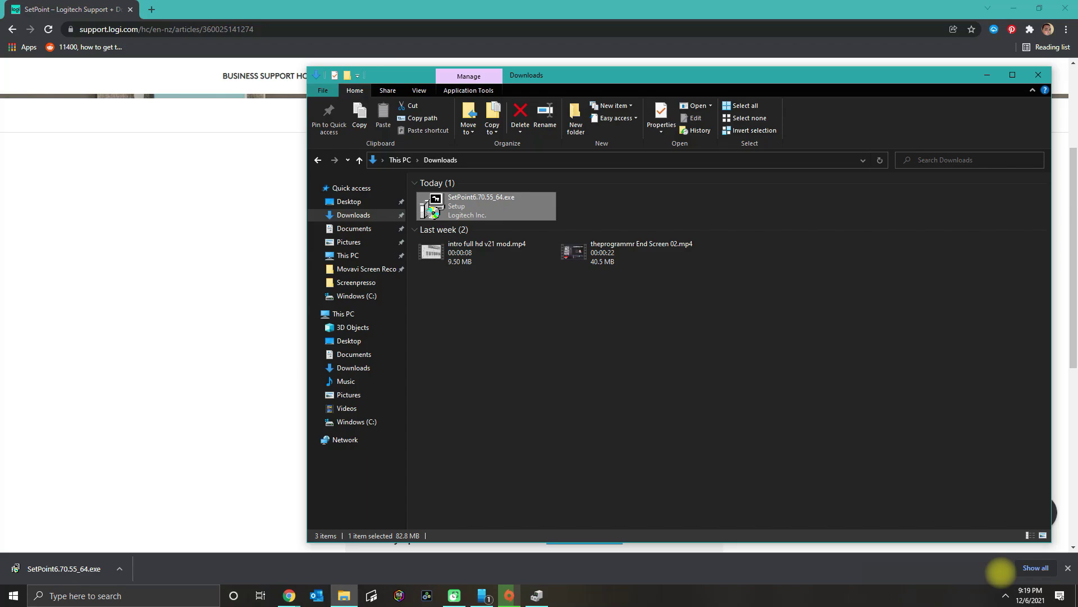
Step: Use the keyboard to reach the Start menu power button and highlight Restart
{"action": "key", "text": "super"}
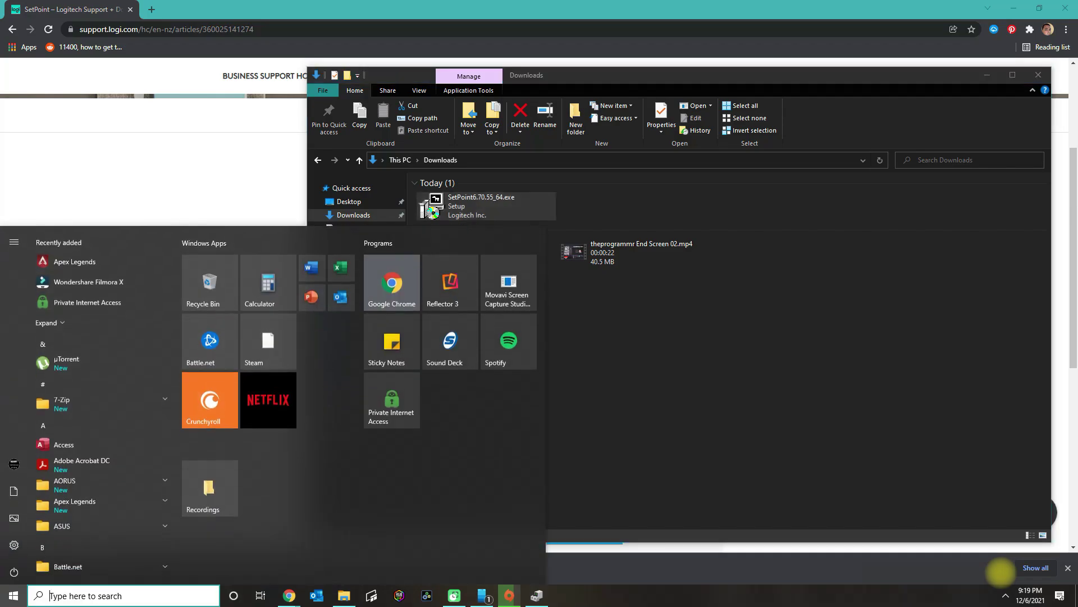
{"action": "key", "text": "Tab"}
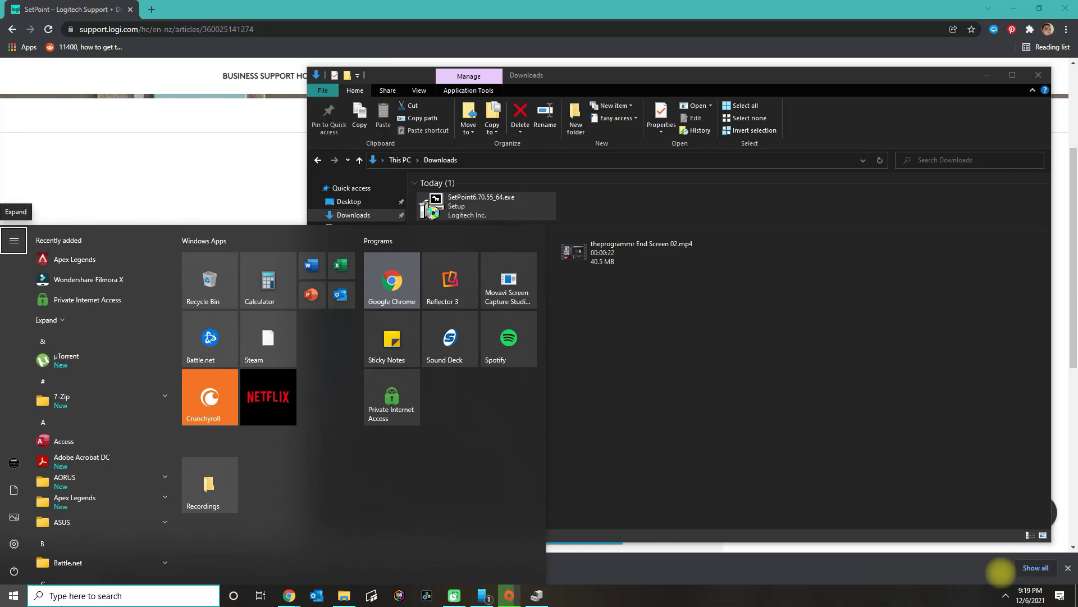
{"action": "key", "text": "Down"}
{"action": "key", "text": "Down"}
{"action": "key", "text": "Down"}
{"action": "key", "text": "Down"}
{"action": "key", "text": "Down"}
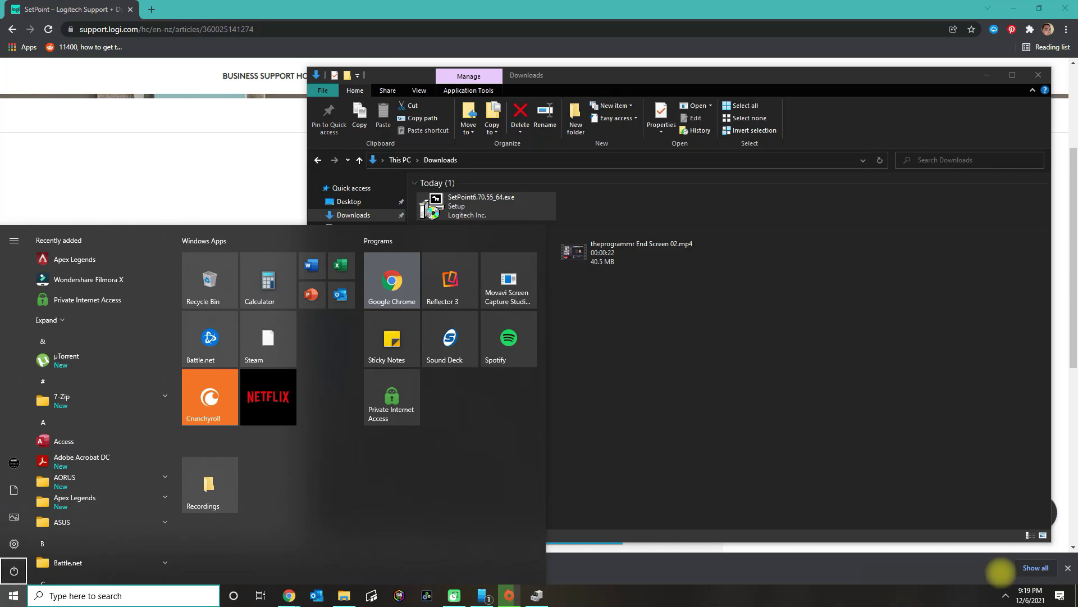
{"action": "key", "text": "Return"}
{"action": "key", "text": "Down"}
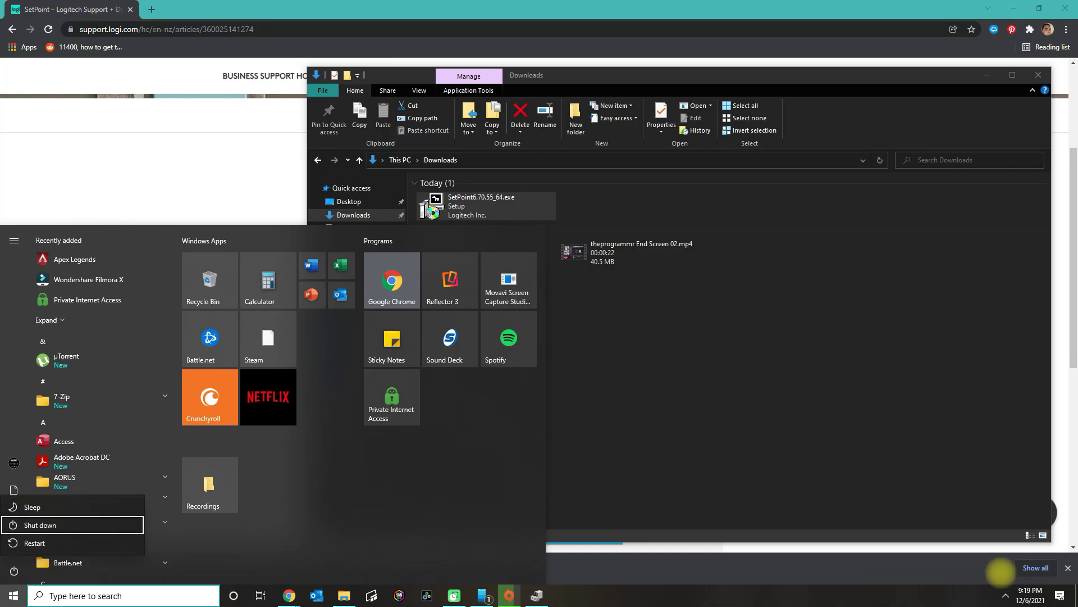
{"action": "key", "text": "Down"}
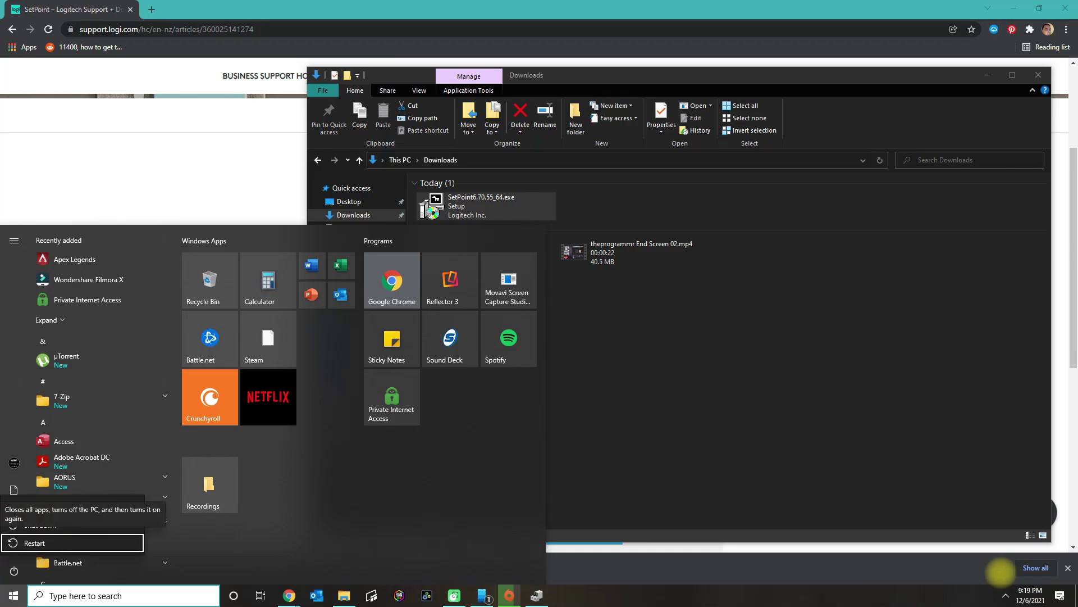